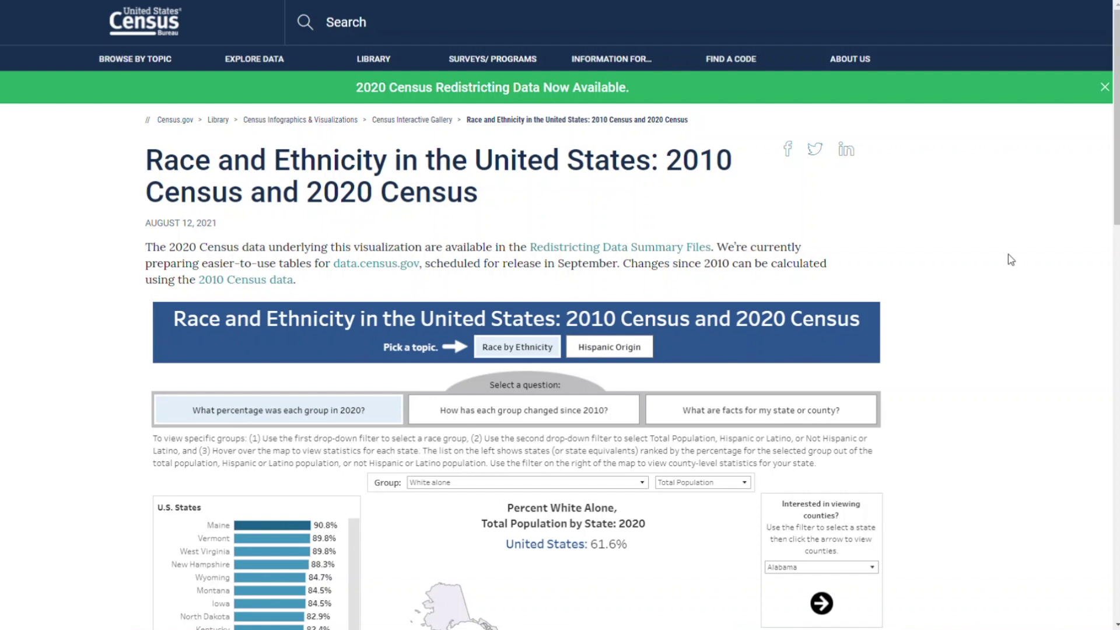
Scroll to the race and ethnicity Tableau dashboard and switch it to full screen.
mouse_move(378, 59)
scroll(1088, 179, down, 7)
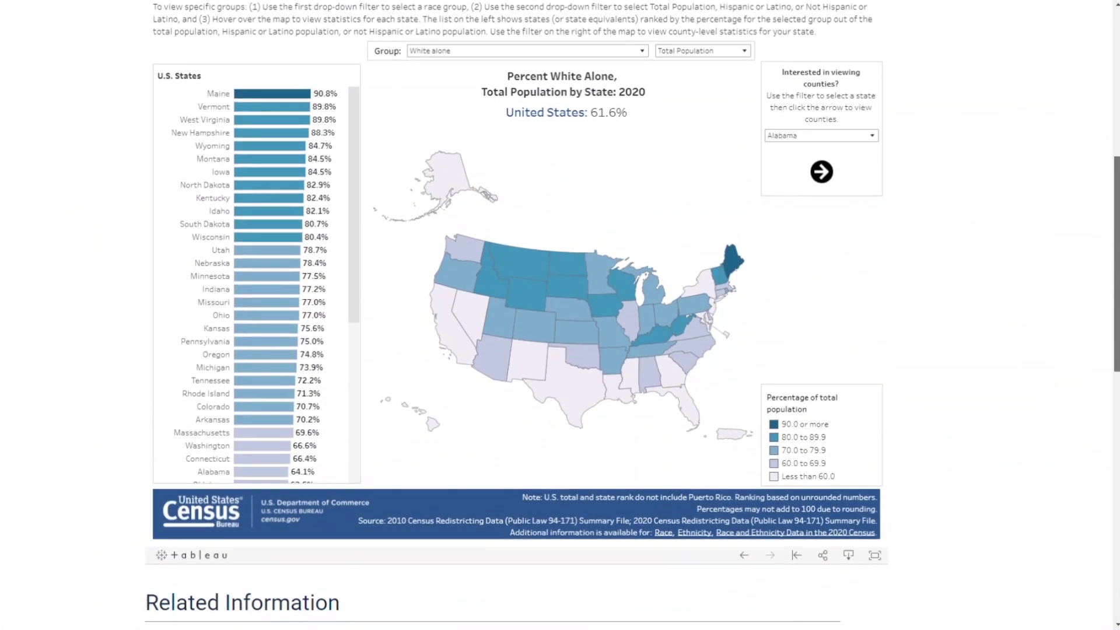
click(875, 554)
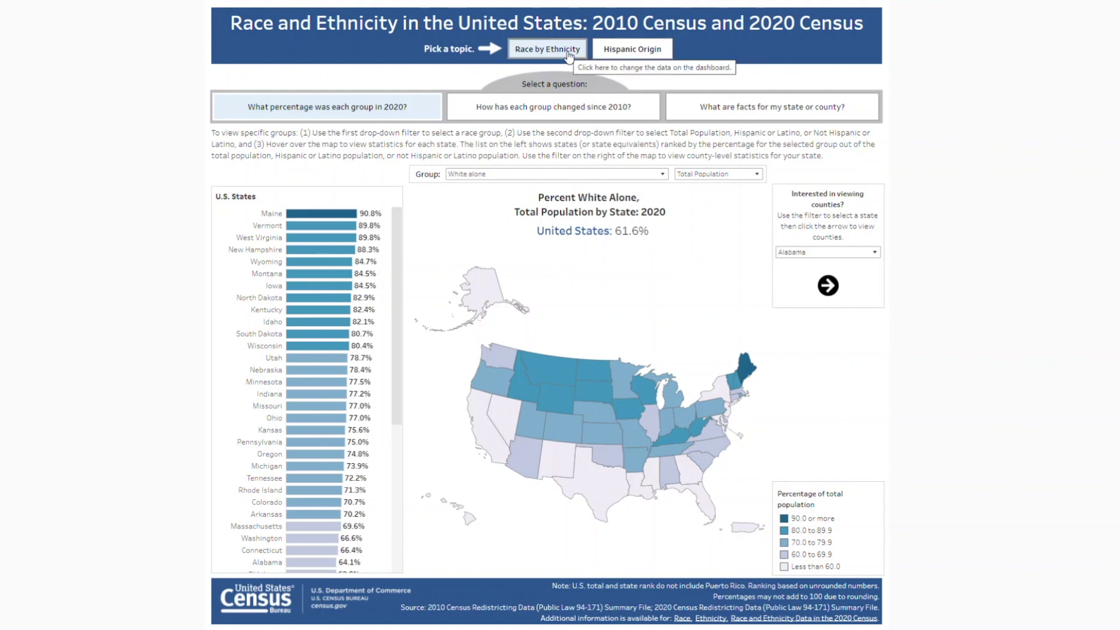
click(596, 174)
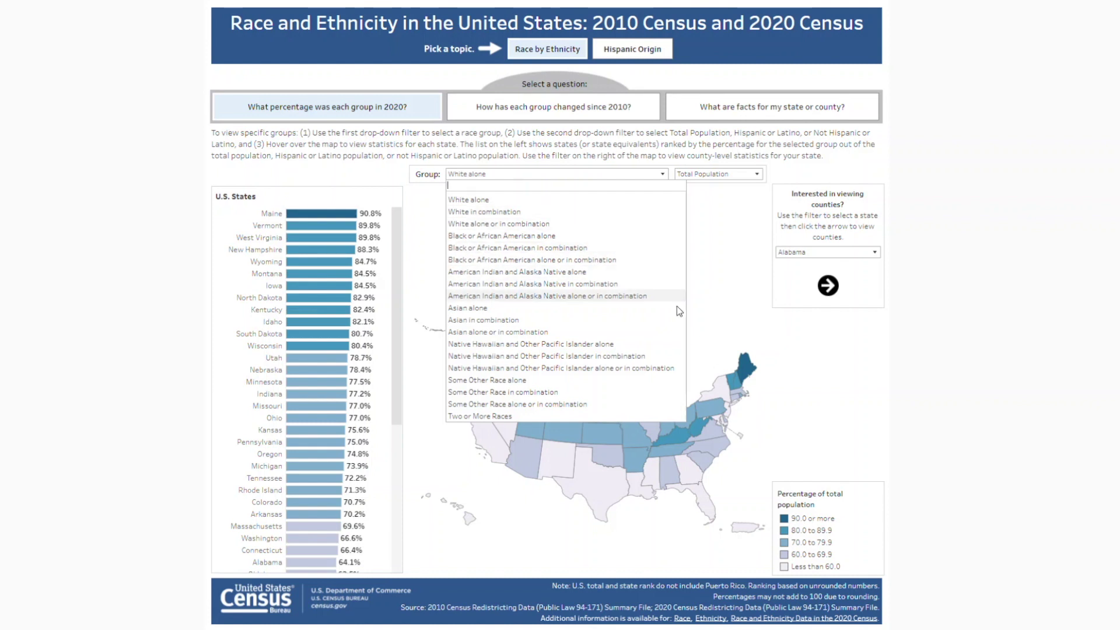
click(719, 324)
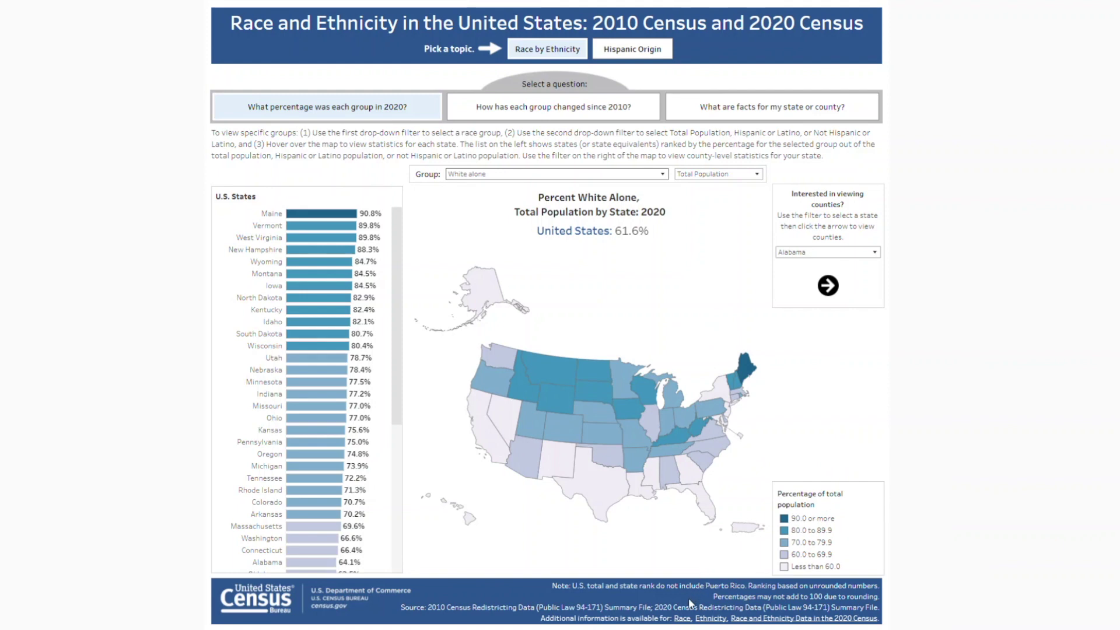
mouse_move(682, 620)
click(628, 54)
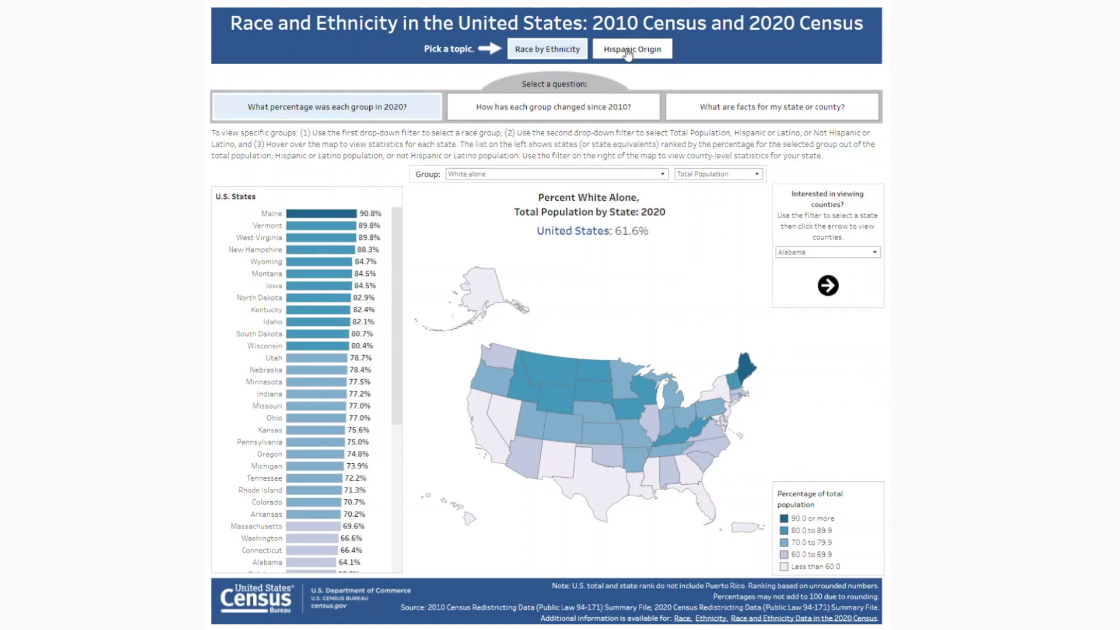
click(626, 50)
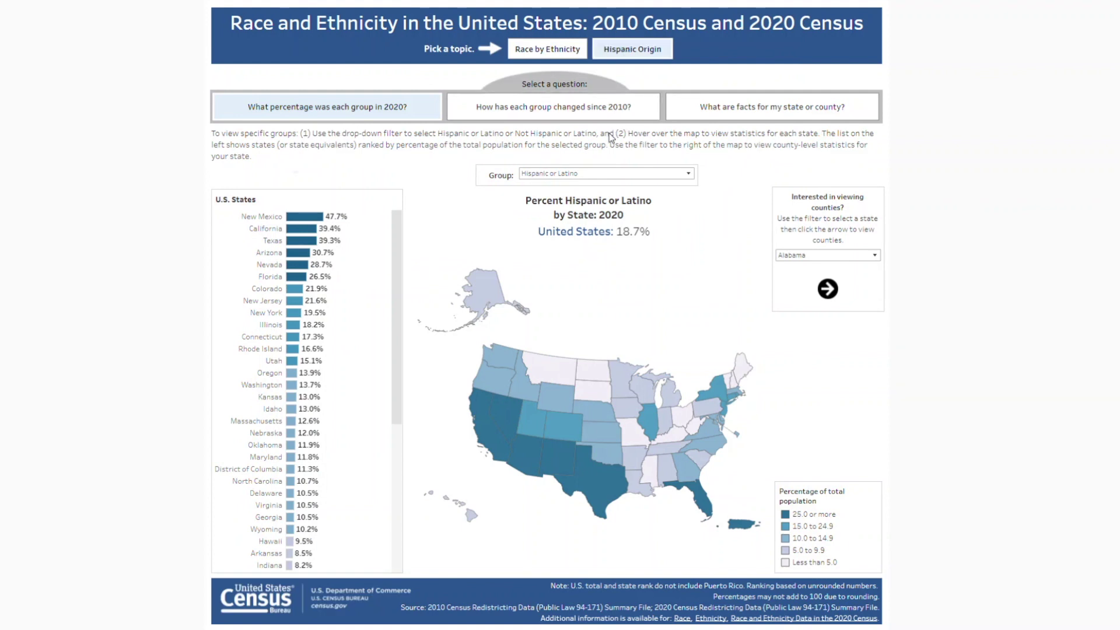
click(603, 175)
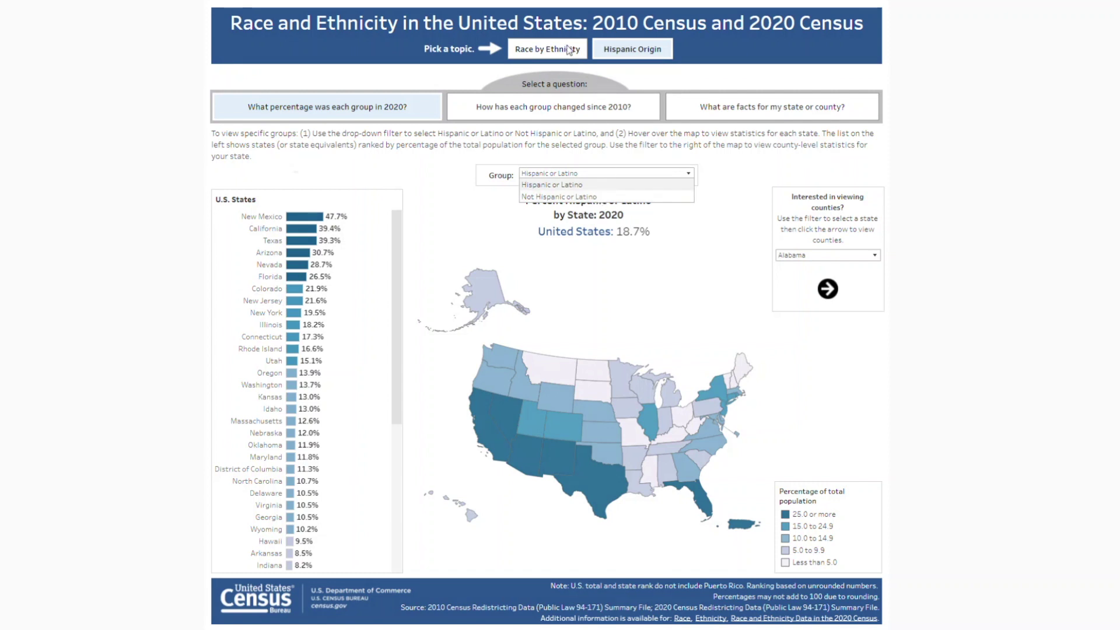
click(552, 53)
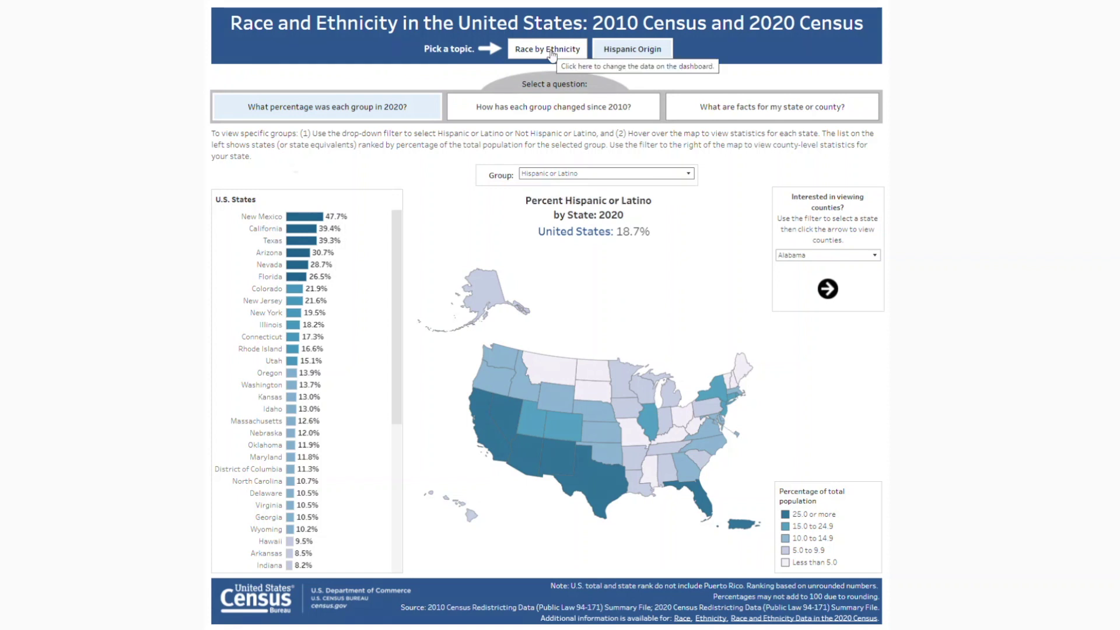
click(552, 53)
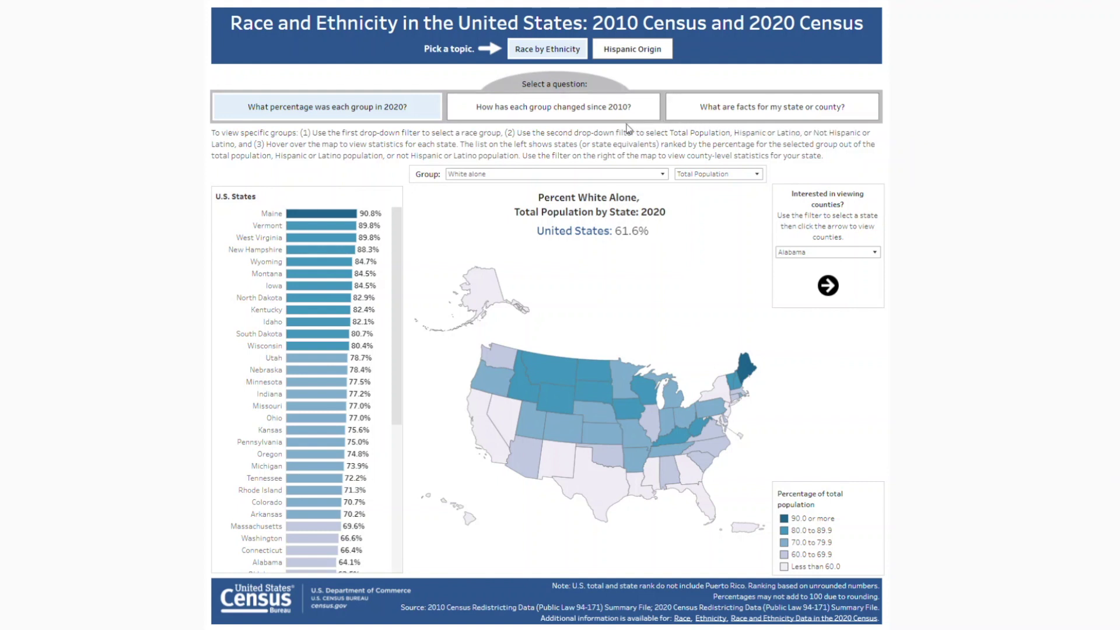
Map Black or African American alone by state, trying Hispanic or Latino before returning to Total Population.
click(572, 174)
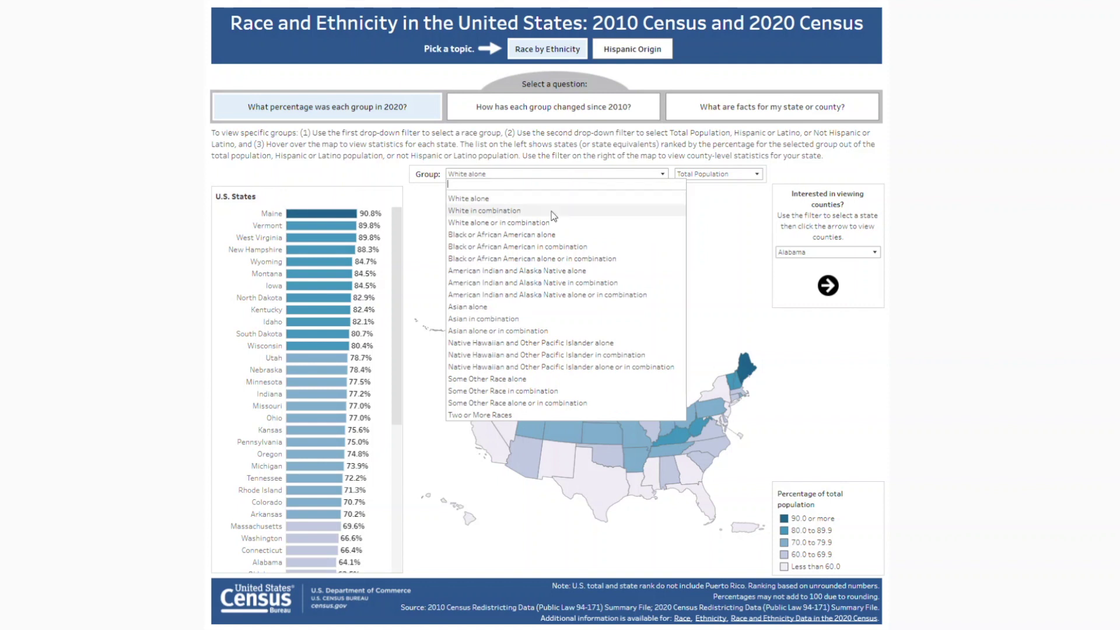
click(541, 235)
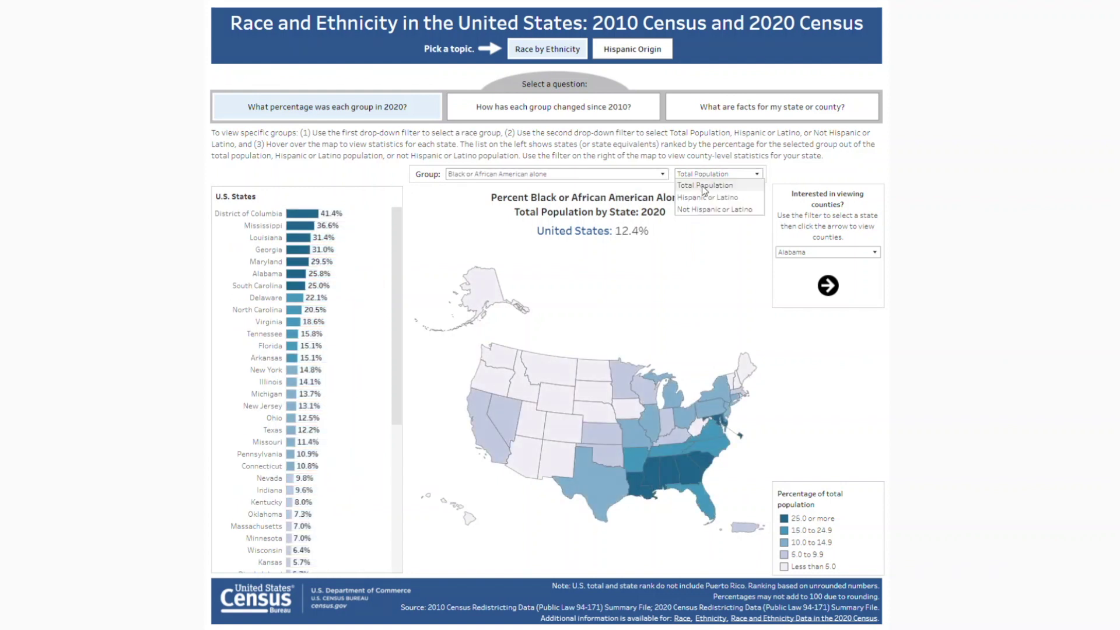
mouse_move(720, 427)
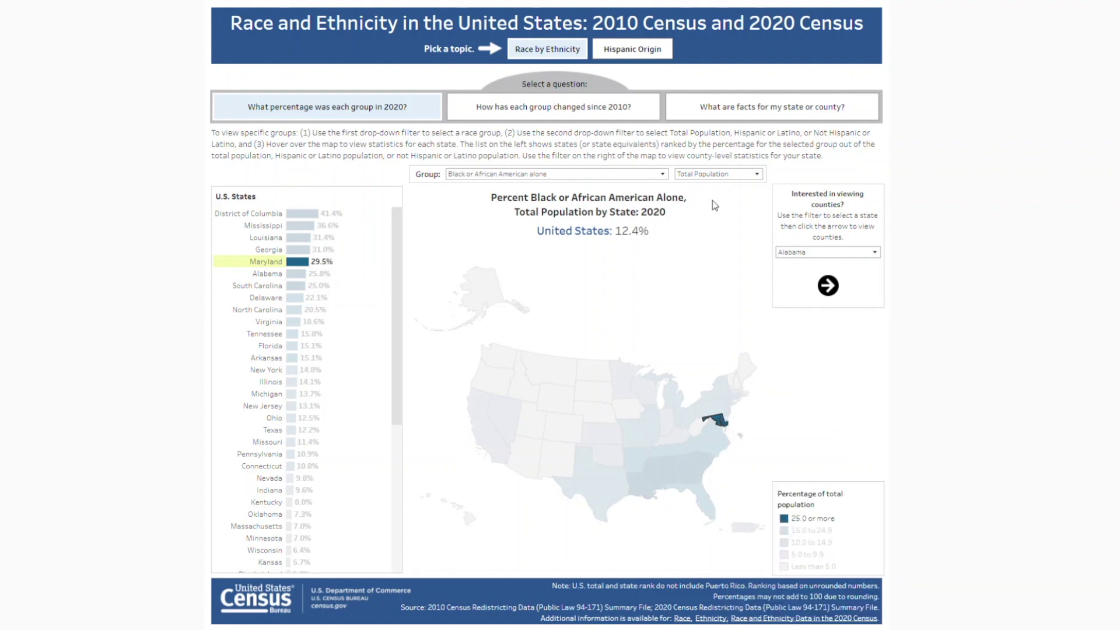
click(710, 180)
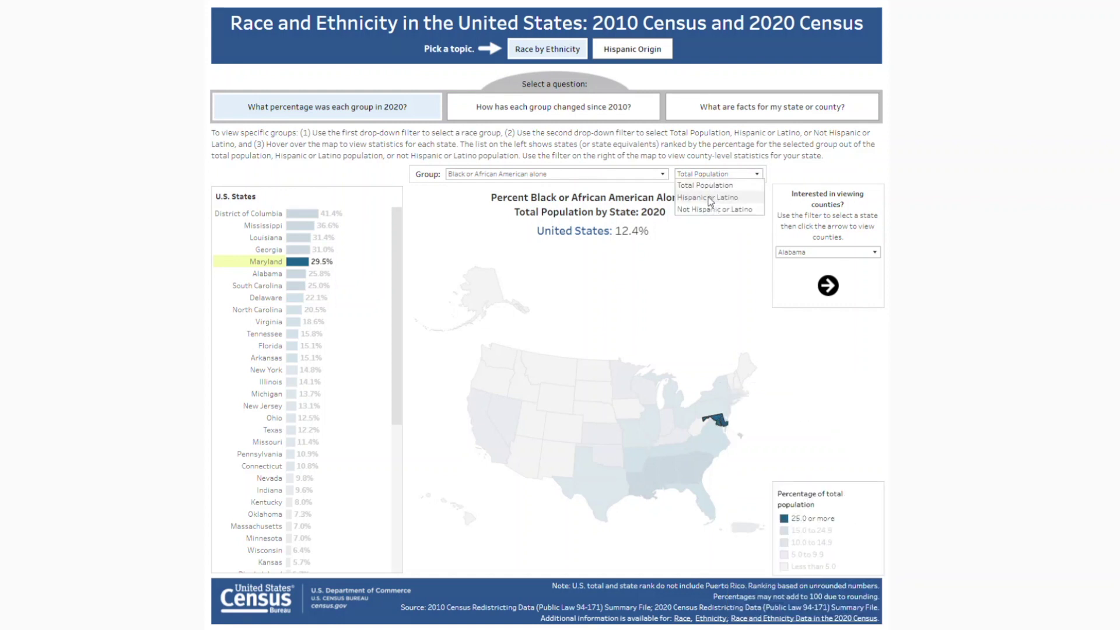
click(707, 197)
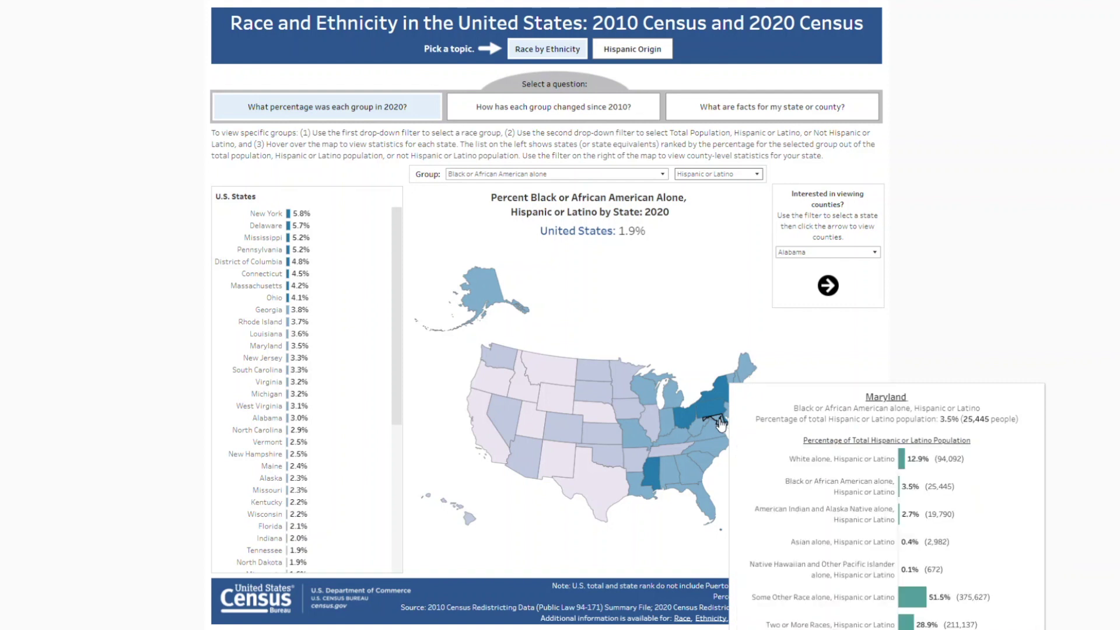
click(715, 174)
click(705, 184)
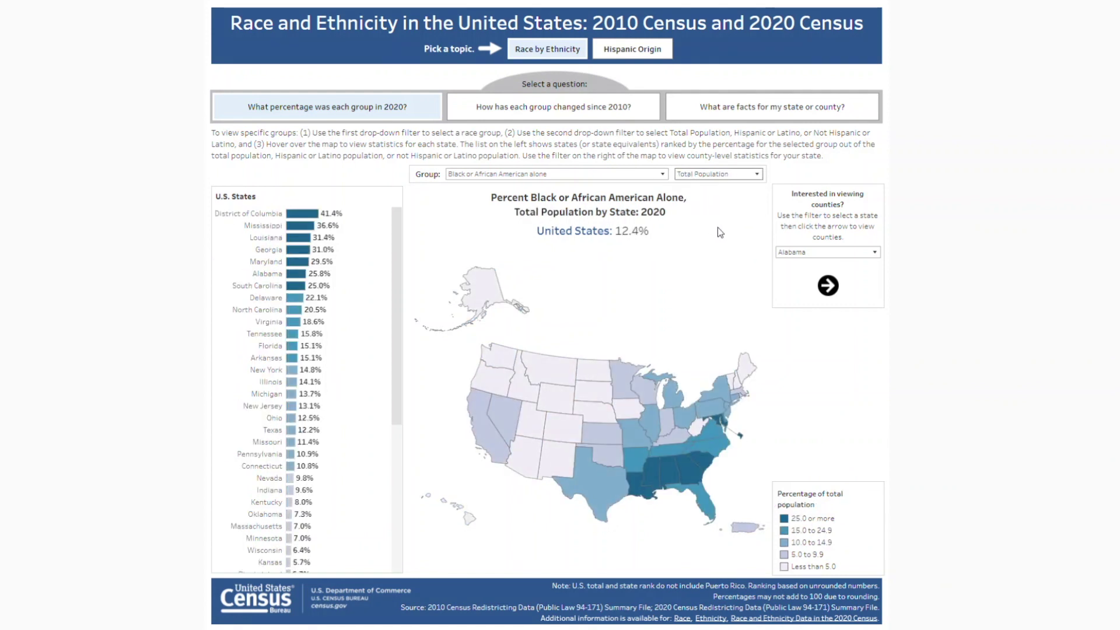
Show Maryland's county breakdown with Baltimore County highlighted.
click(804, 253)
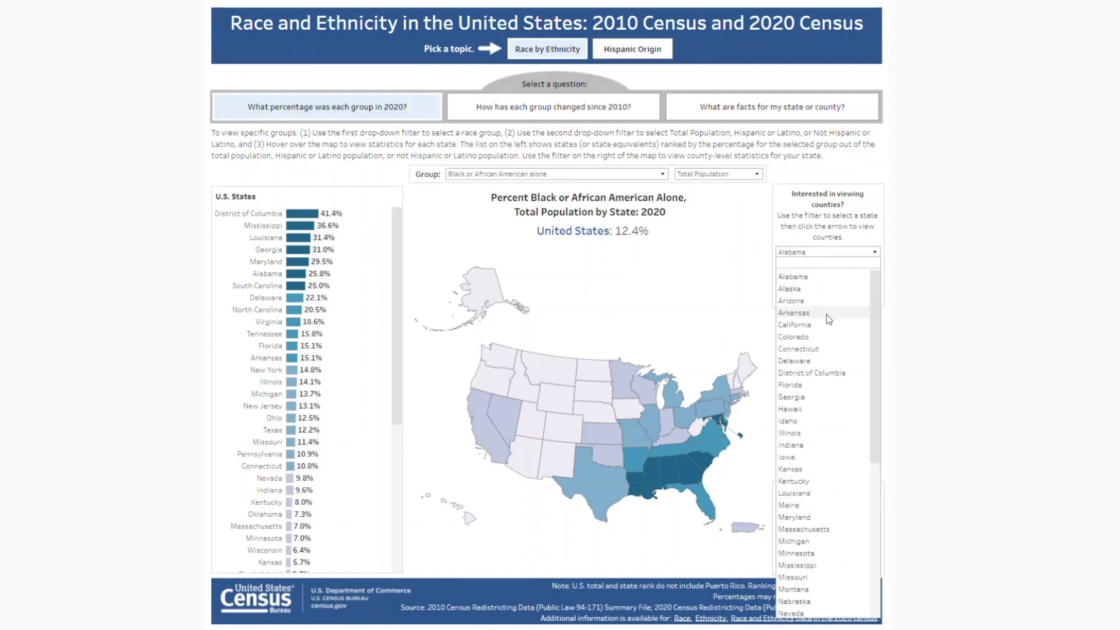
click(799, 516)
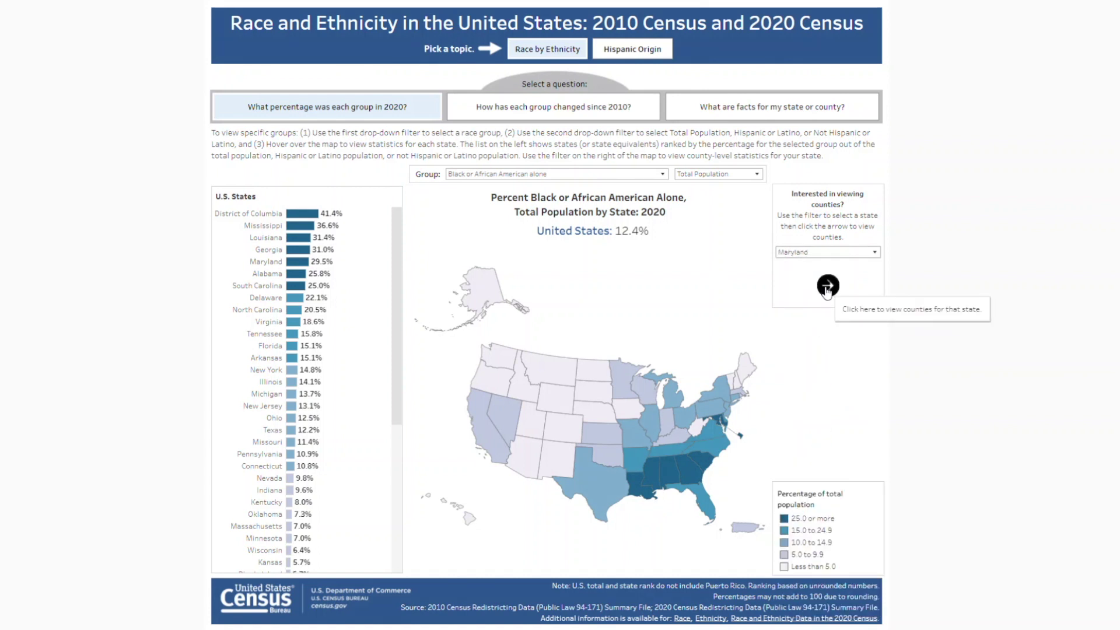
click(827, 286)
mouse_move(339, 218)
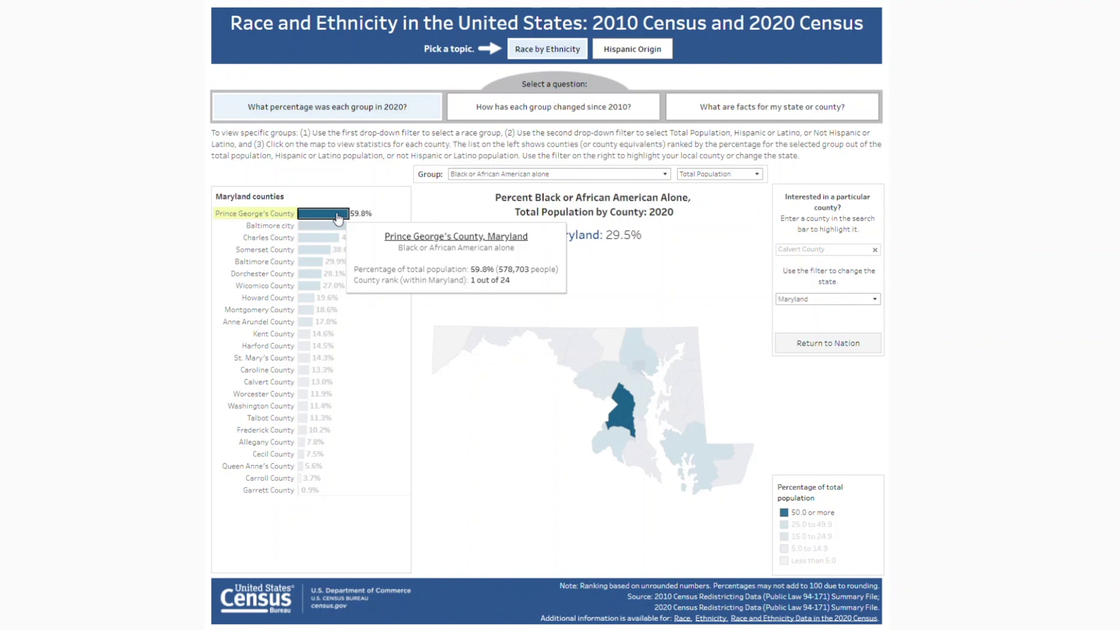
click(839, 249)
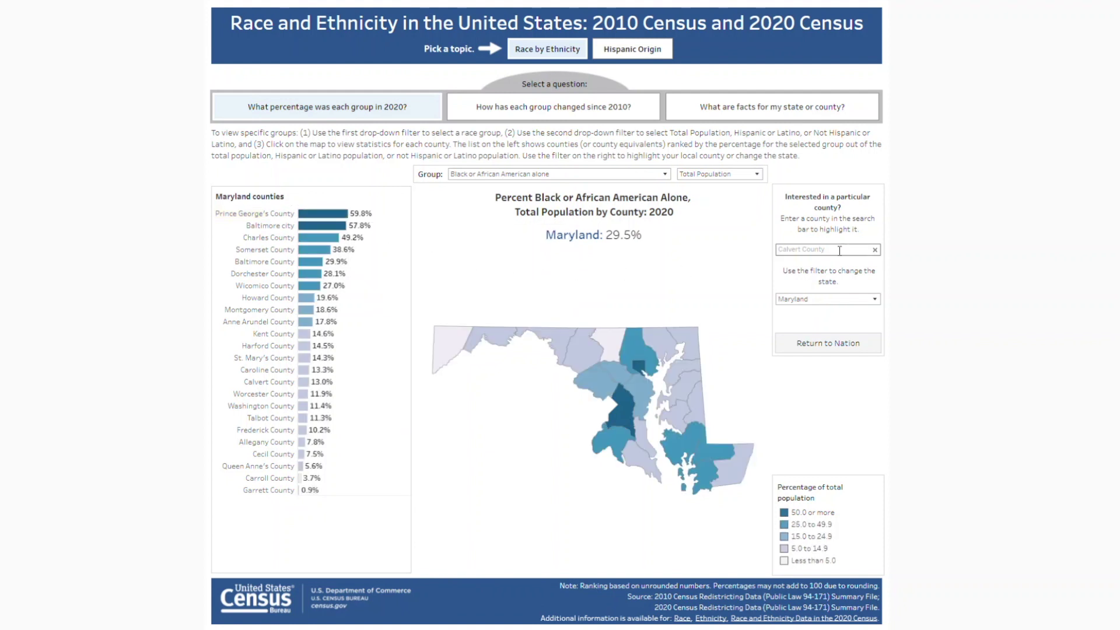
click(831, 268)
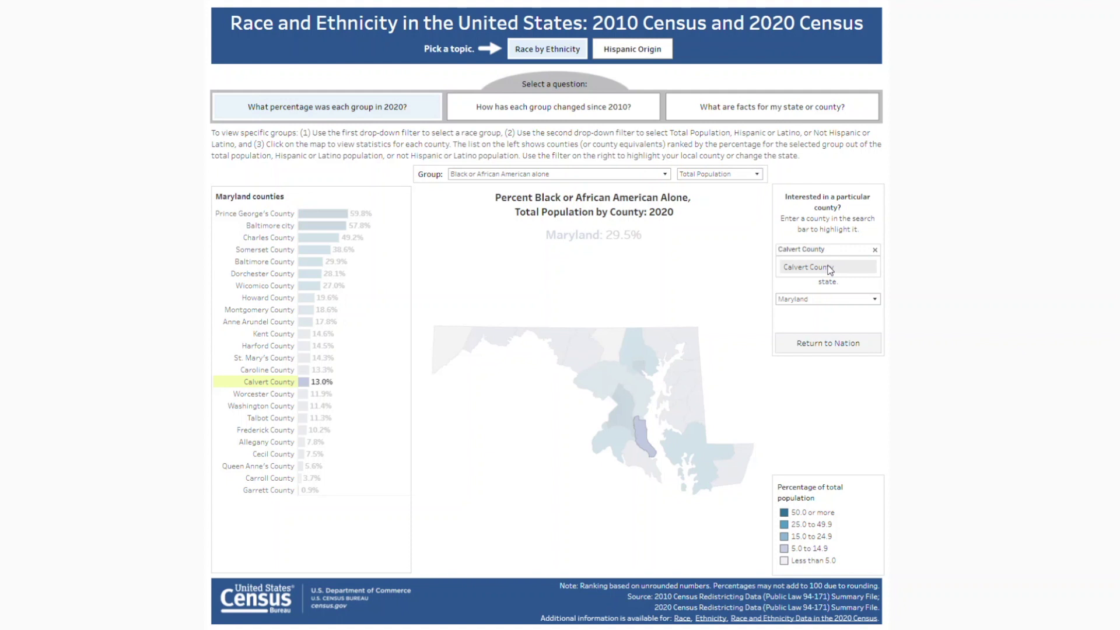
click(869, 252)
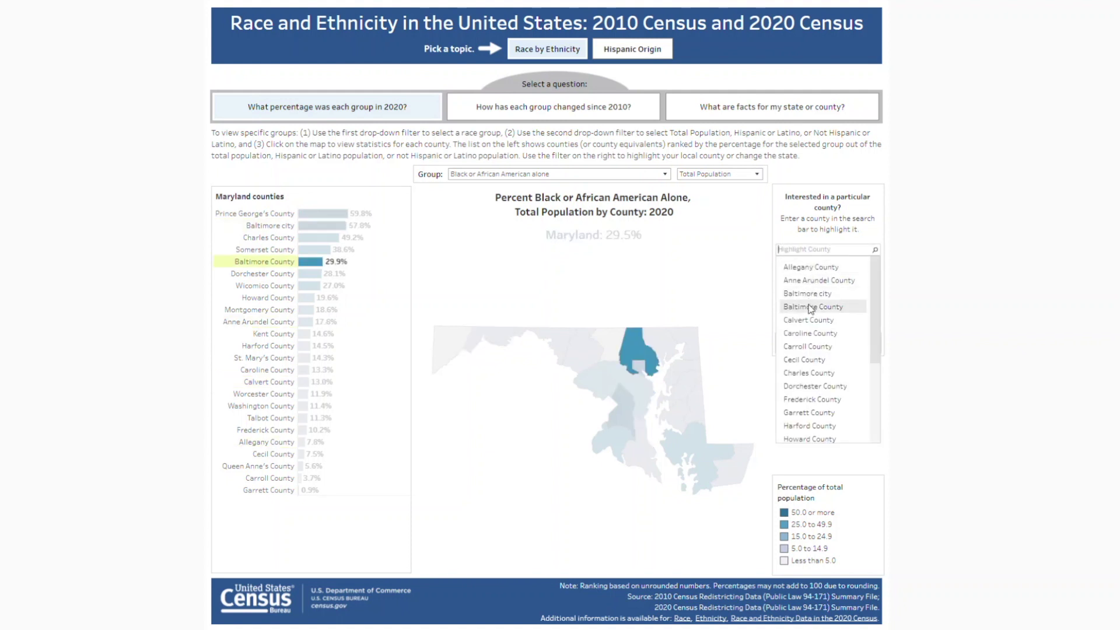
click(810, 306)
Choose Georgia as the county-view state, then return to the national map.
click(820, 299)
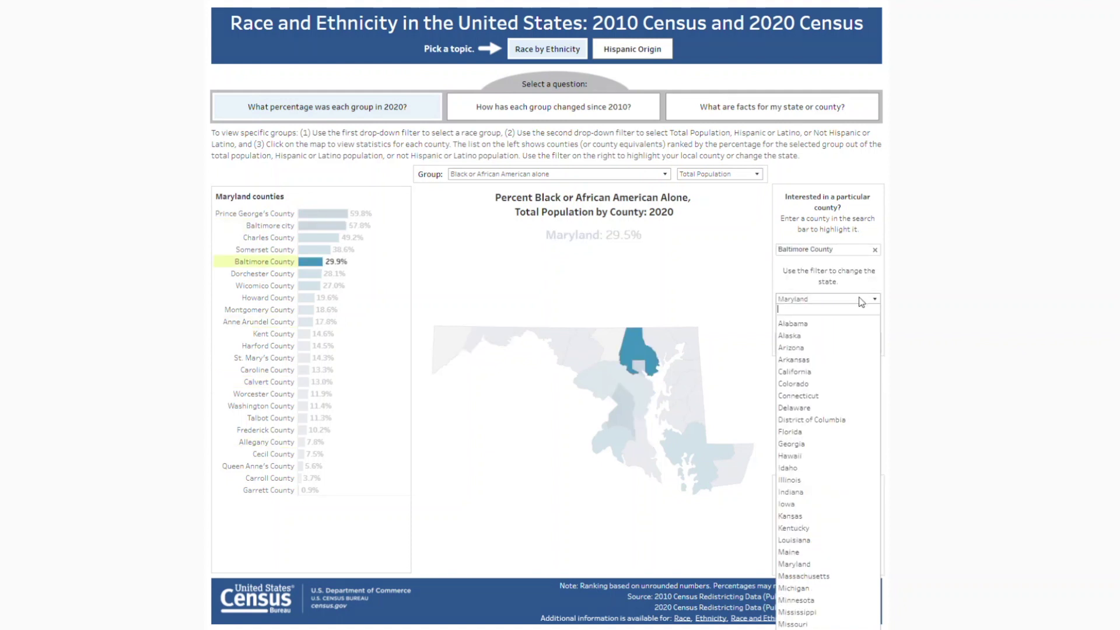
click(801, 443)
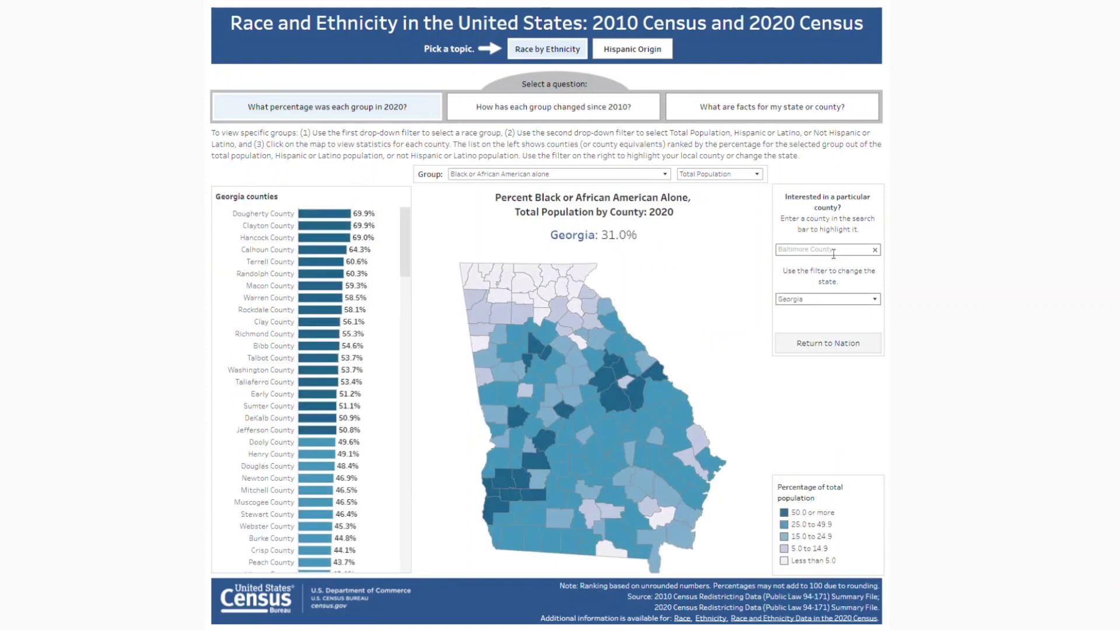
click(805, 344)
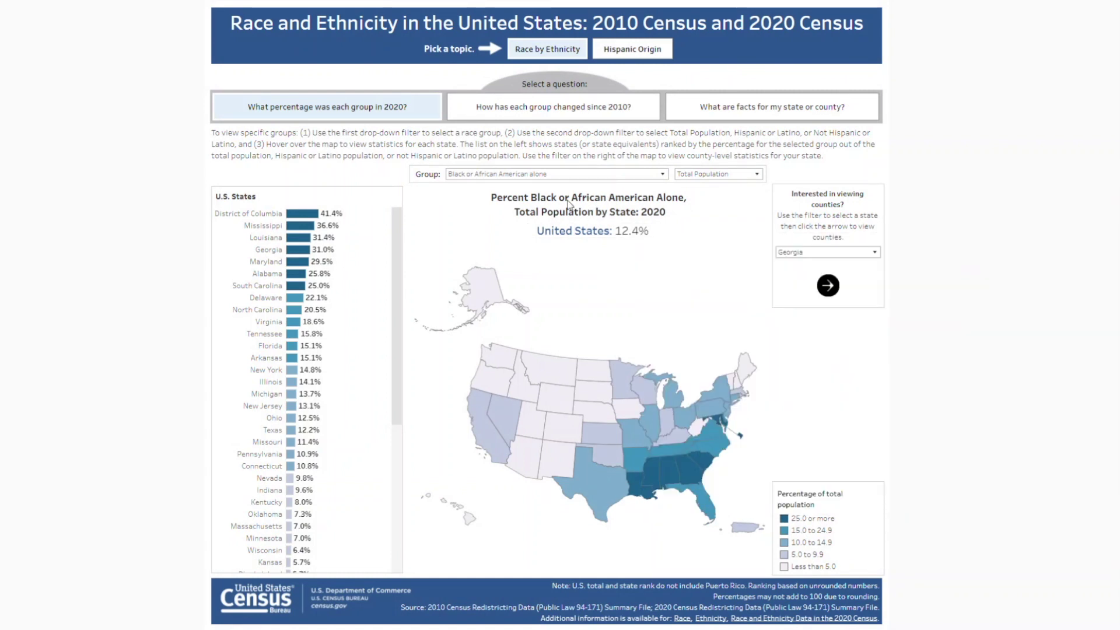
Show the change-since-2010 view for North Dakota counties with Cass County (278.2%) highlighted.
click(547, 105)
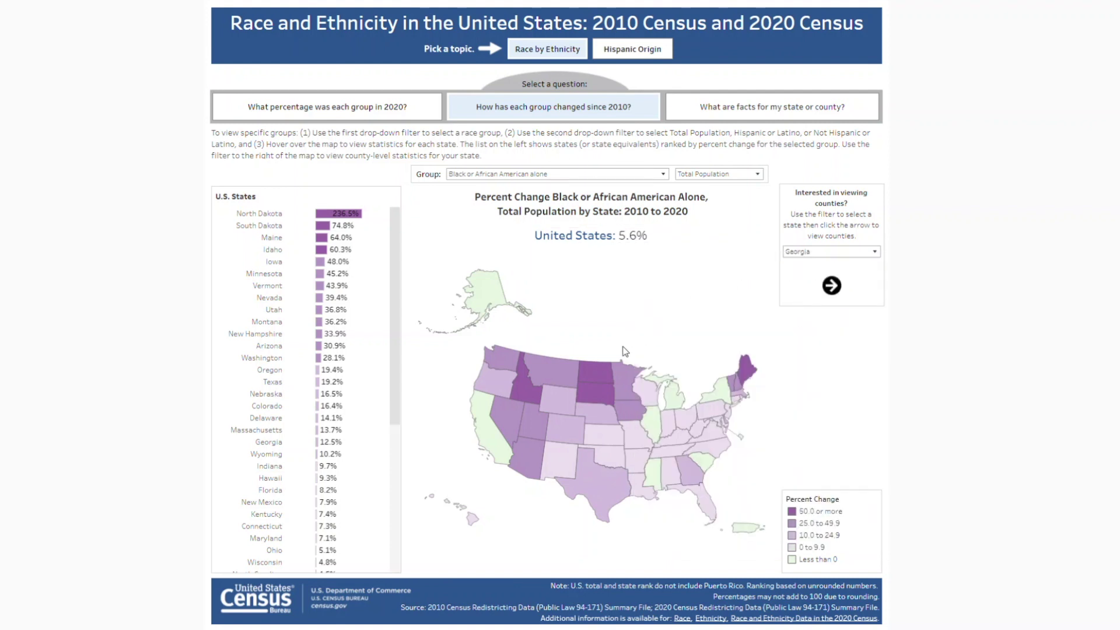
mouse_move(594, 374)
click(831, 252)
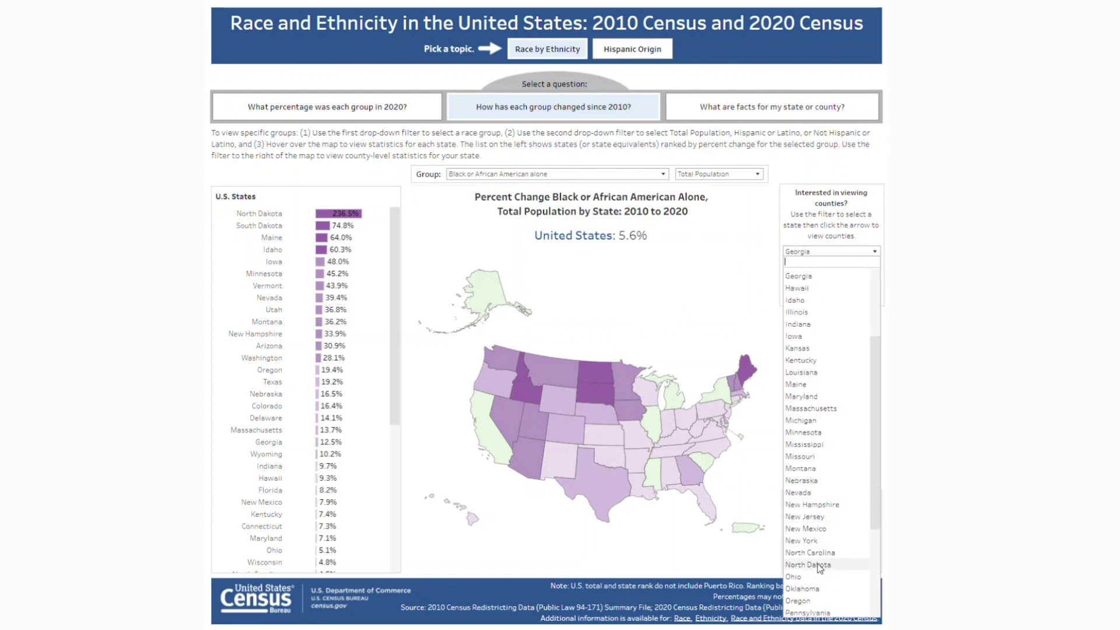
click(814, 557)
click(832, 286)
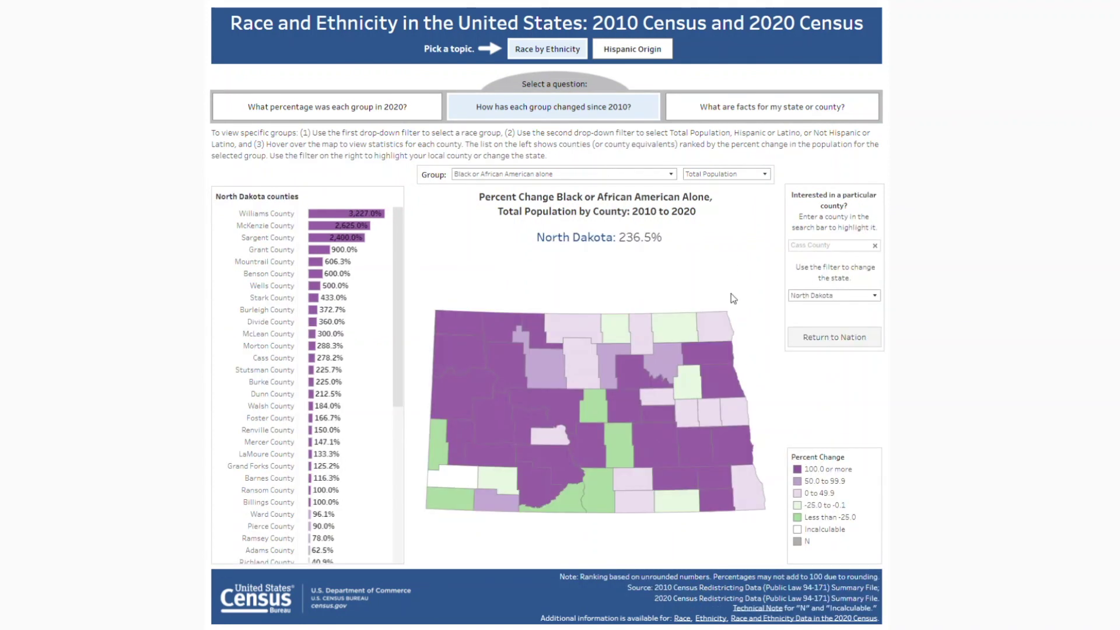
click(824, 246)
mouse_move(736, 443)
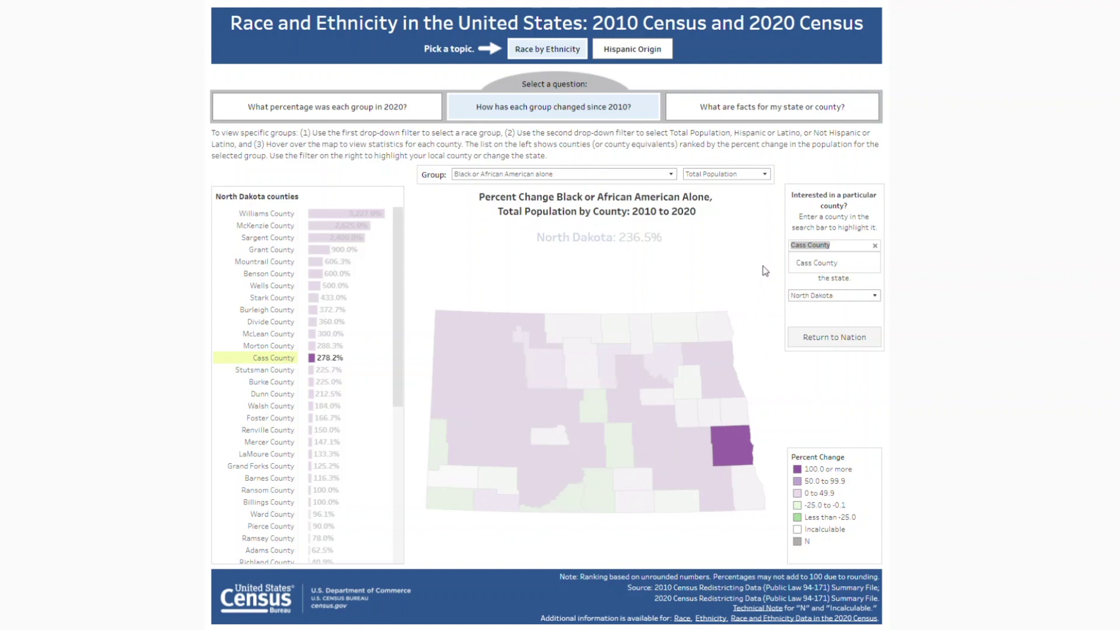
click(785, 111)
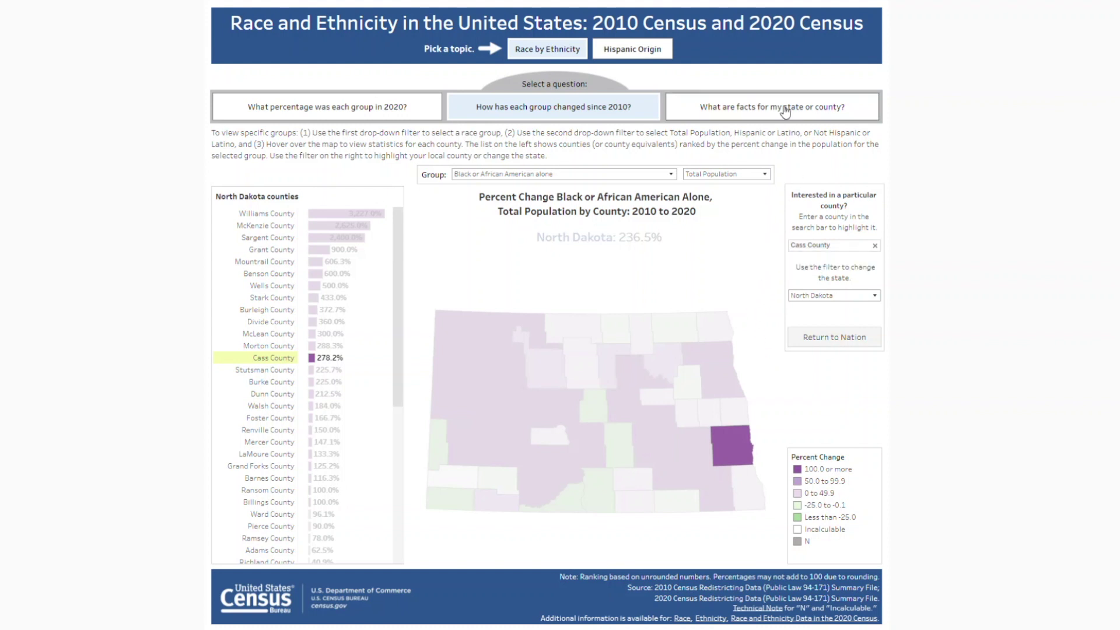
Show state and county facts for Two or More Races, Not Hispanic or Latino, in Florida's Clay County.
click(786, 111)
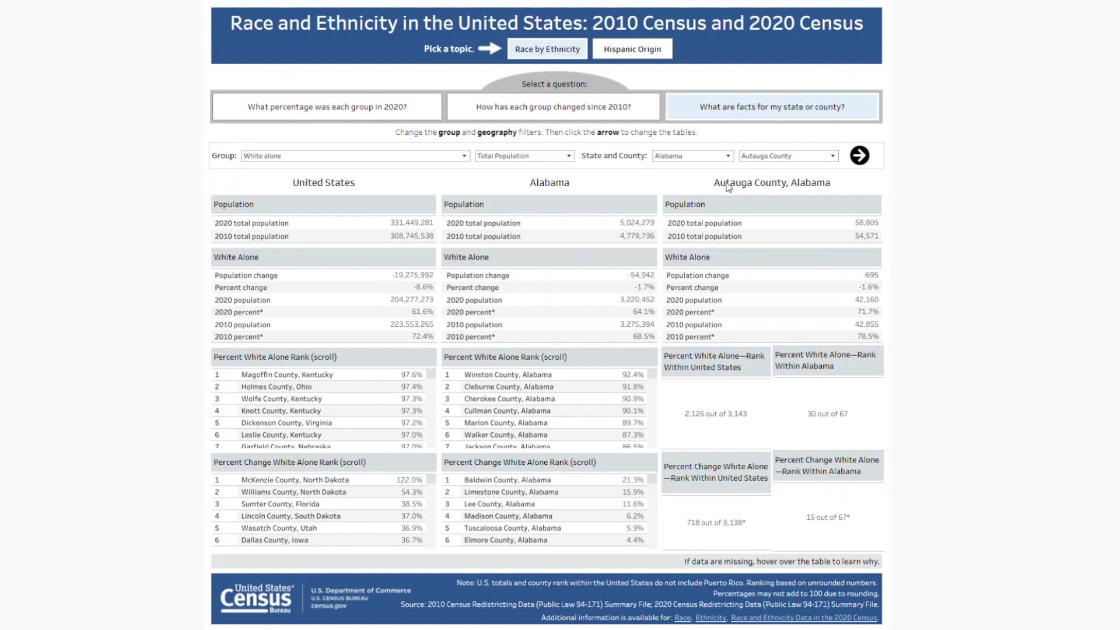
click(377, 159)
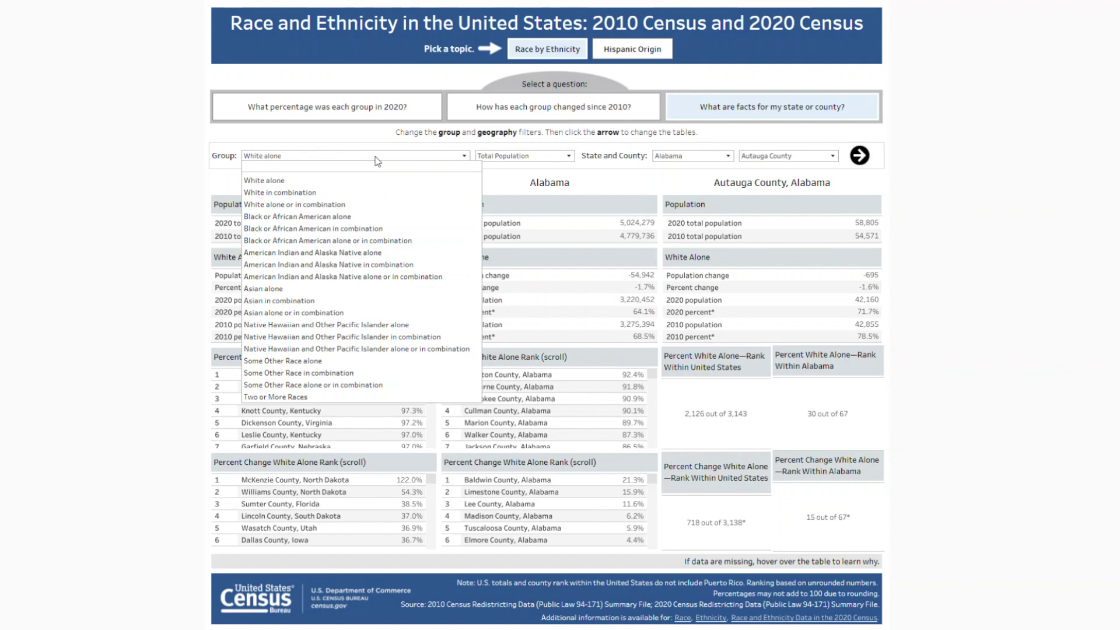
click(322, 397)
click(513, 155)
click(502, 190)
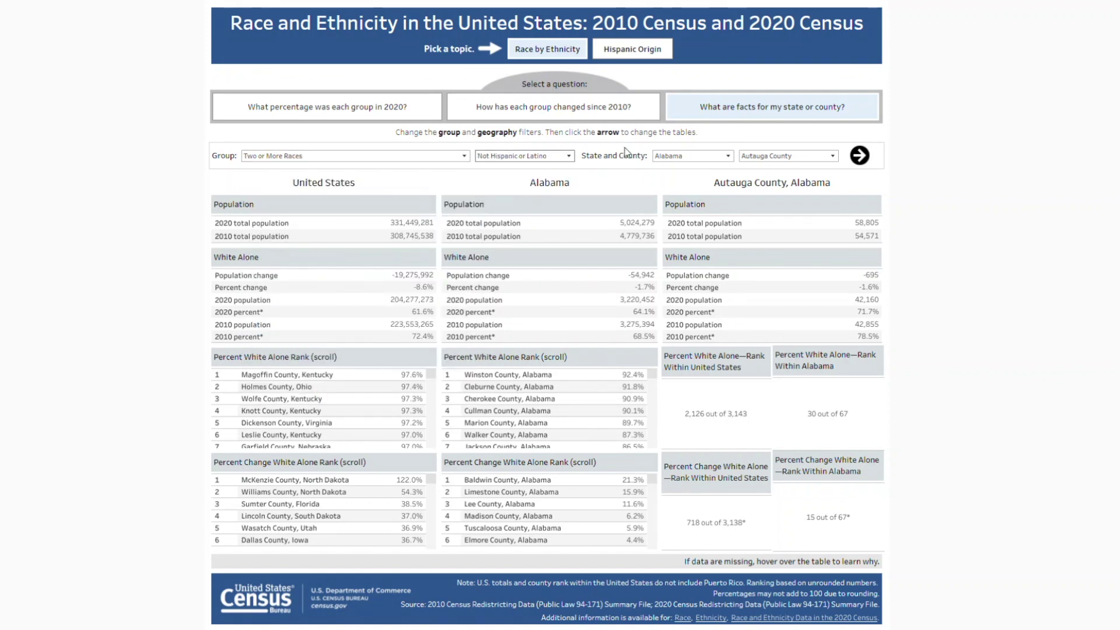
click(678, 156)
click(667, 288)
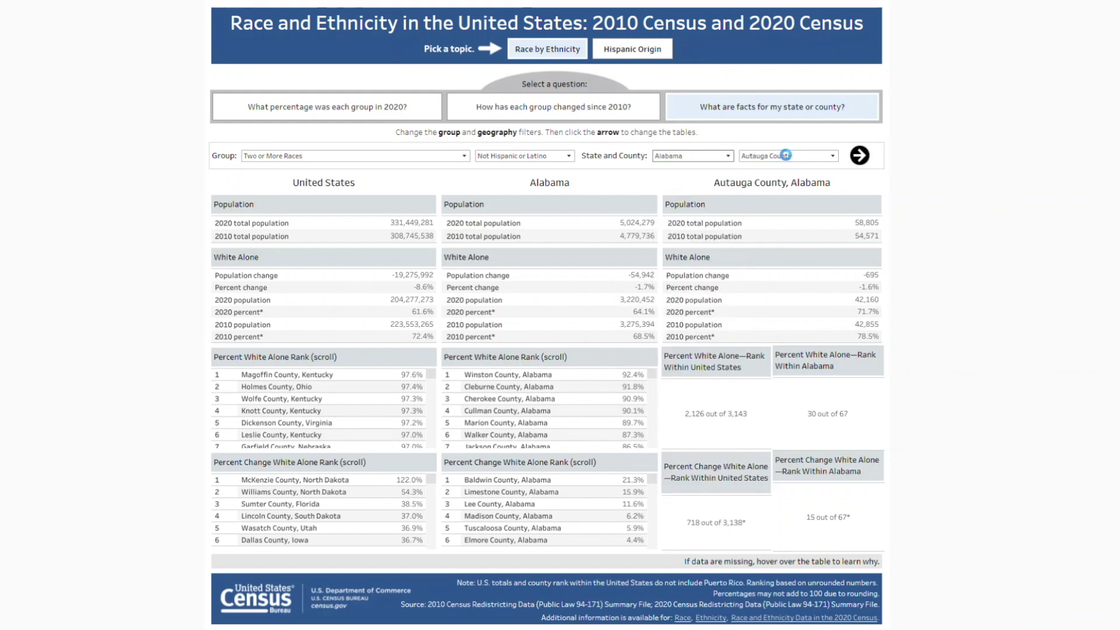
click(787, 155)
click(773, 289)
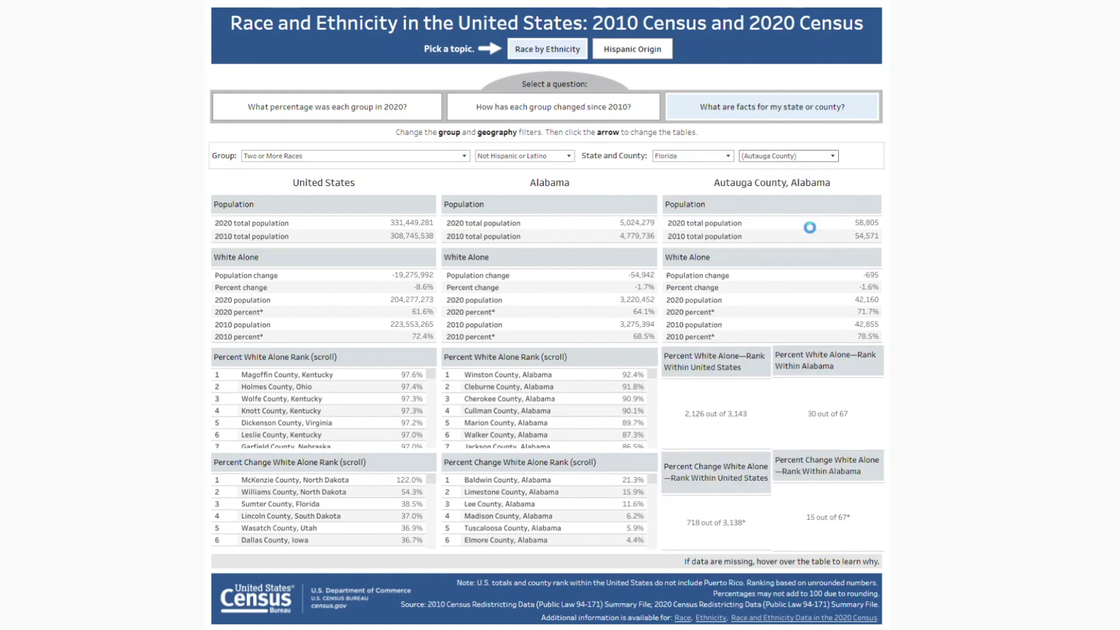
click(859, 155)
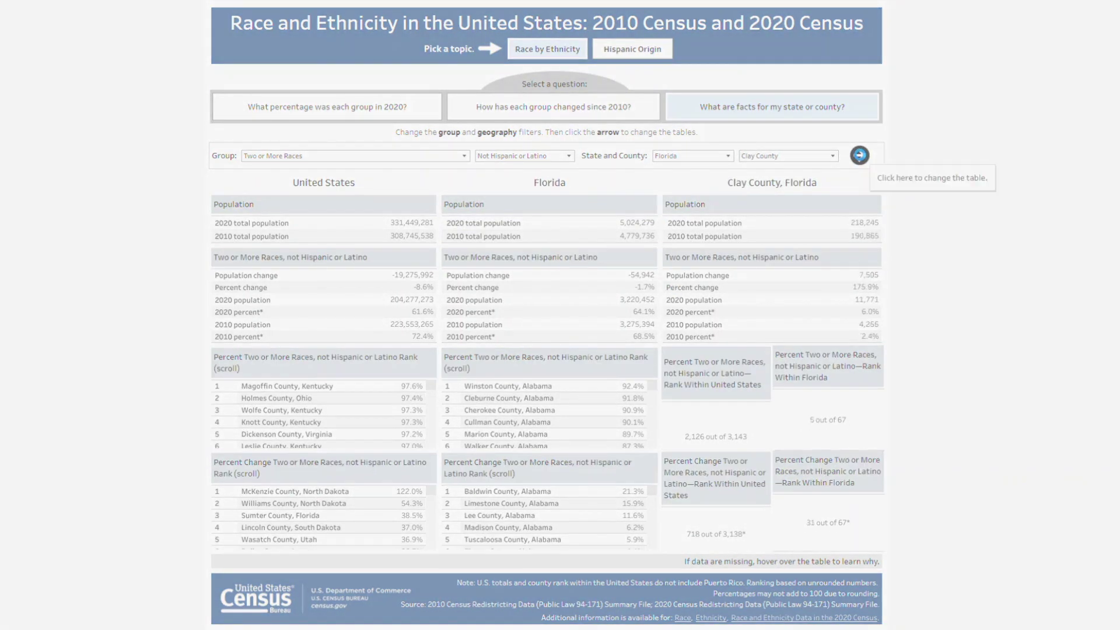
Switch the facts tables to Asian alone or in combination, Total Population.
click(418, 156)
click(299, 313)
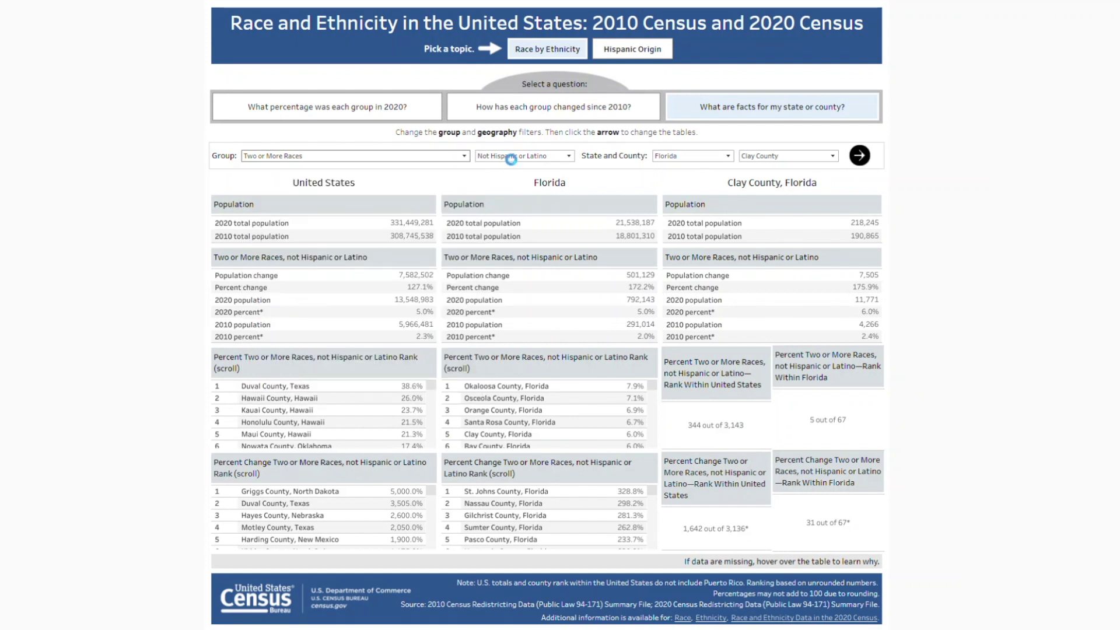
click(507, 156)
click(560, 156)
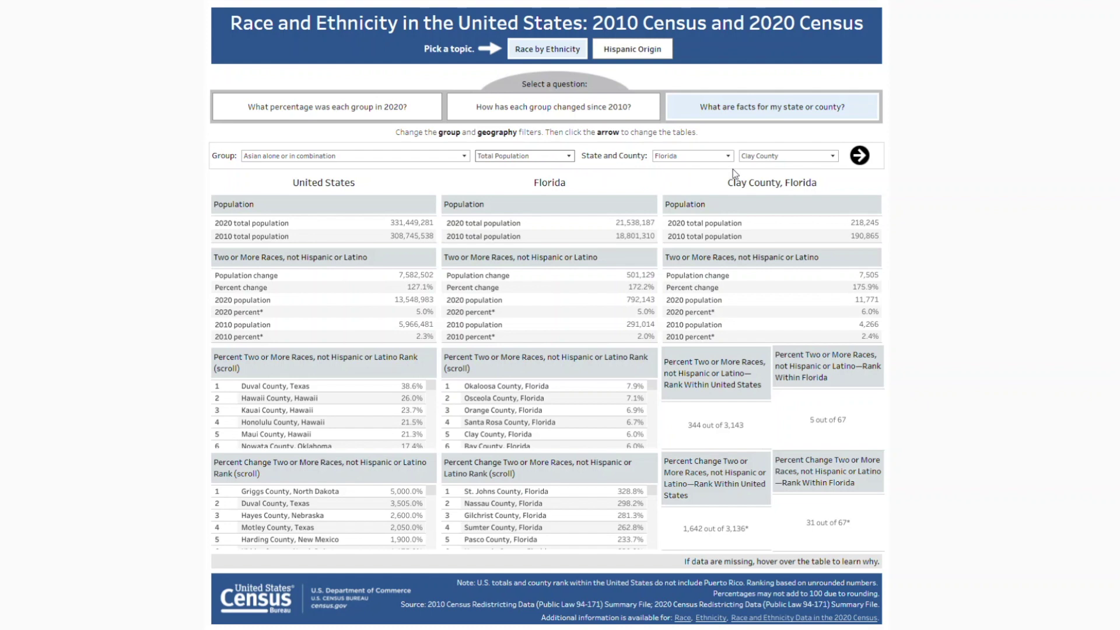
click(859, 155)
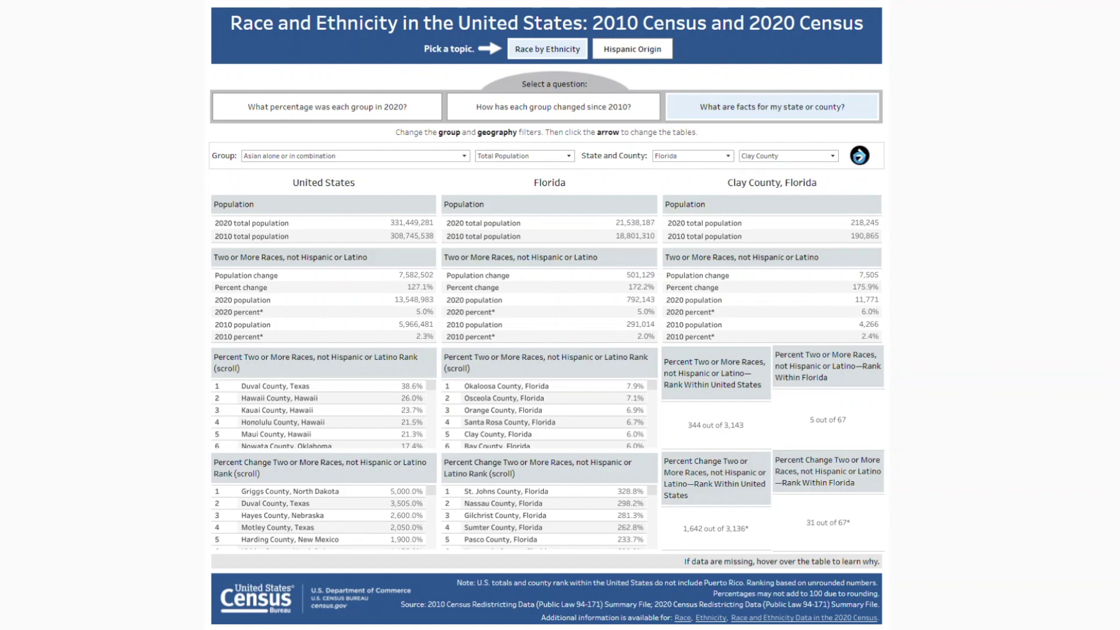